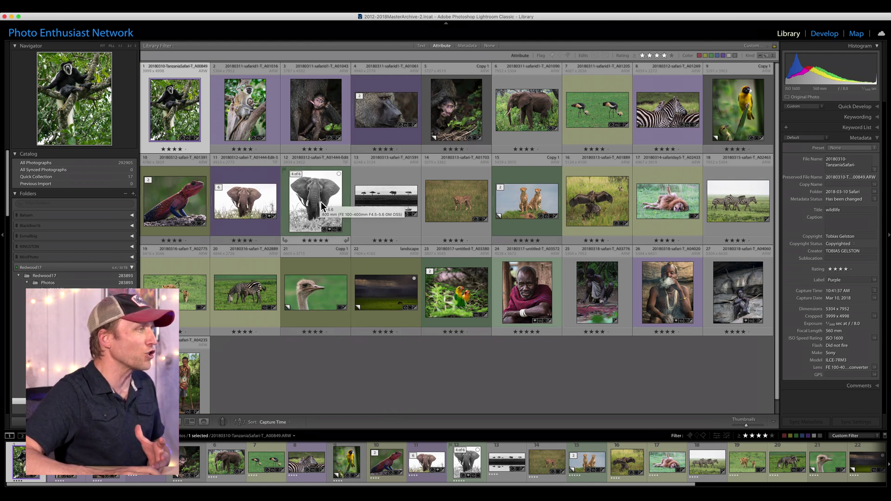
Step: Locate the elephant photo via the map, return to the grid, and rate it five stars
click(331, 232)
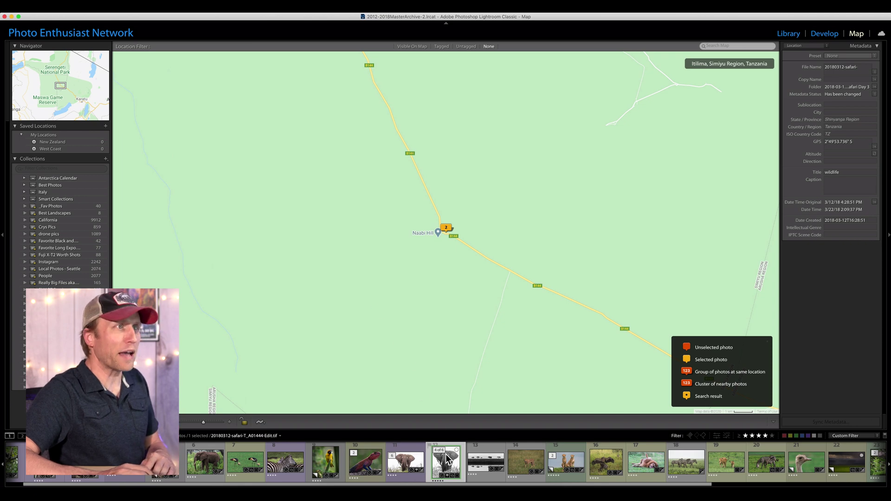
click(784, 33)
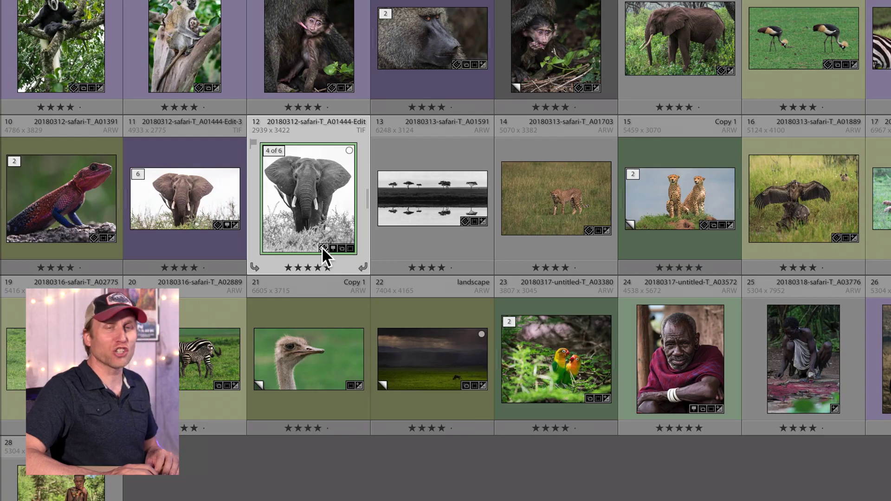
key(5)
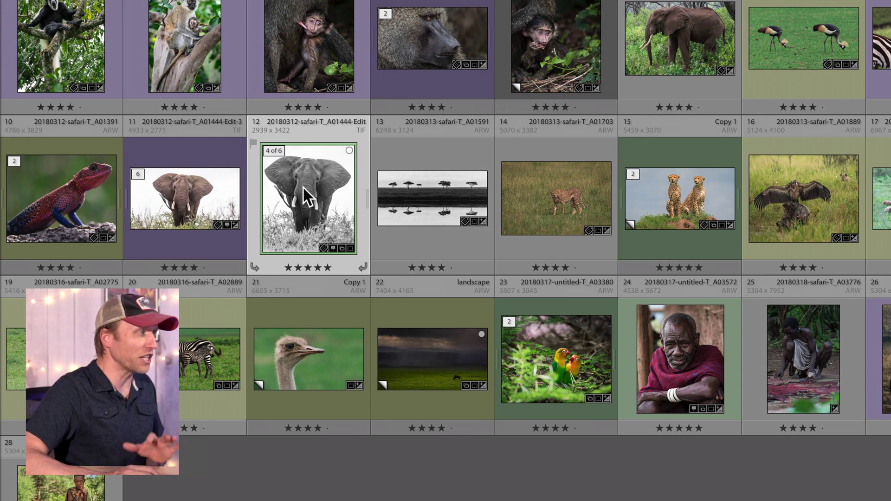
Step: Open the elephant photo in Develop from its crop badge and commit the crop
mouse_move(343, 247)
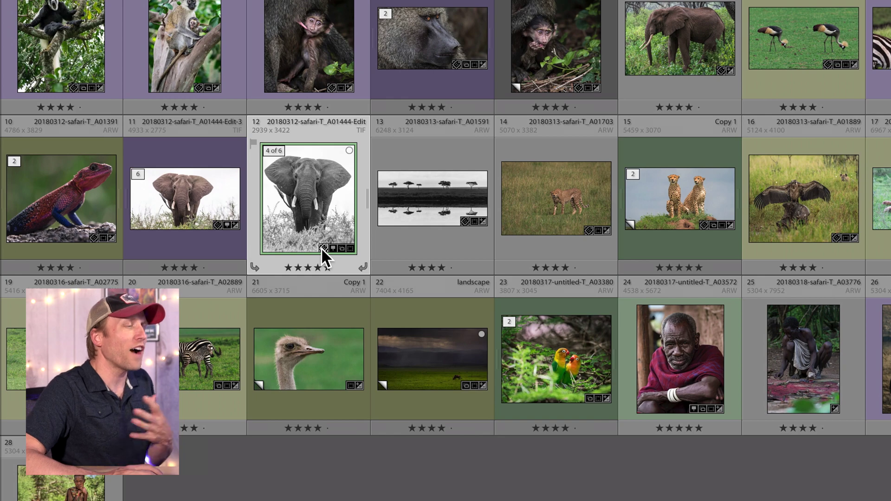
click(350, 249)
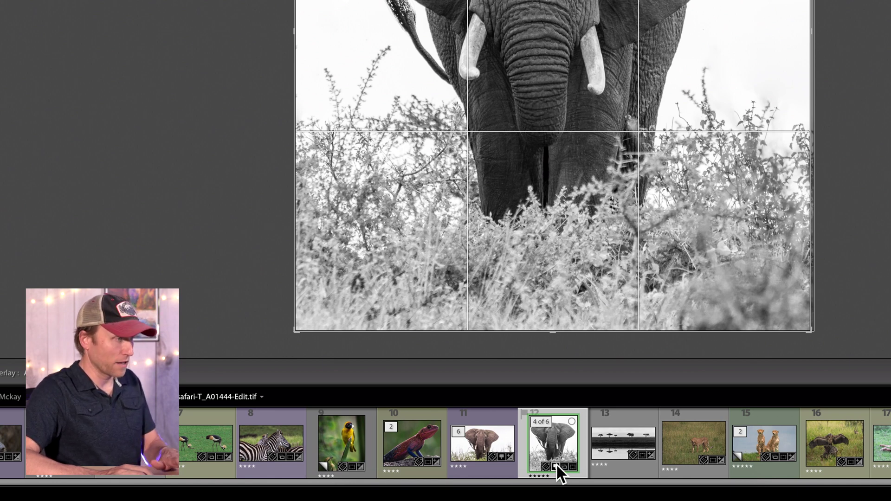
key(Return)
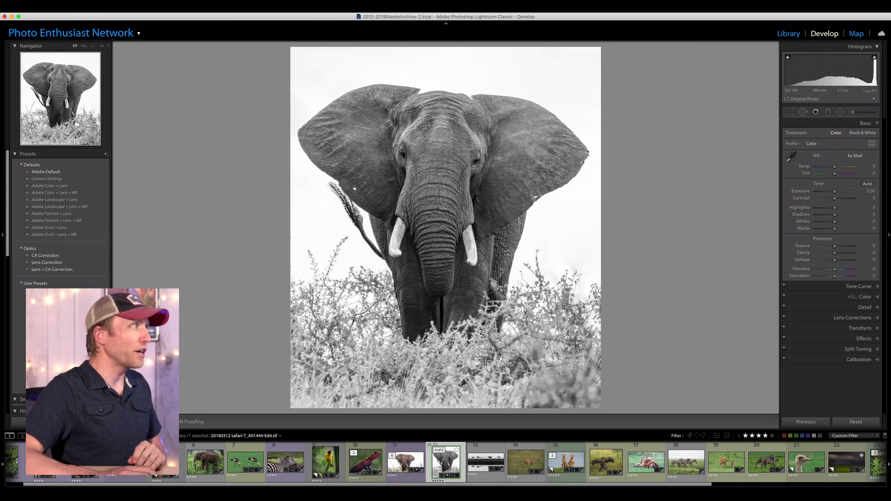
Step: Open Preferences from the Lightroom Classic application menu
click(56, 15)
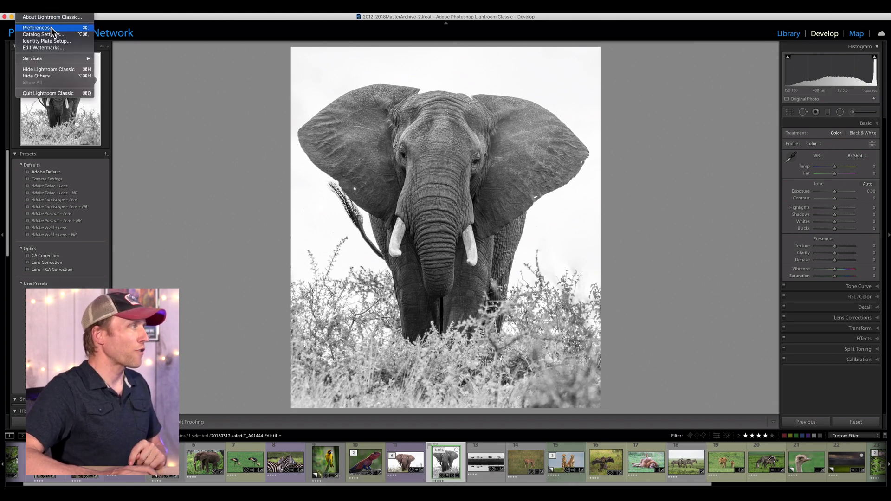
click(51, 28)
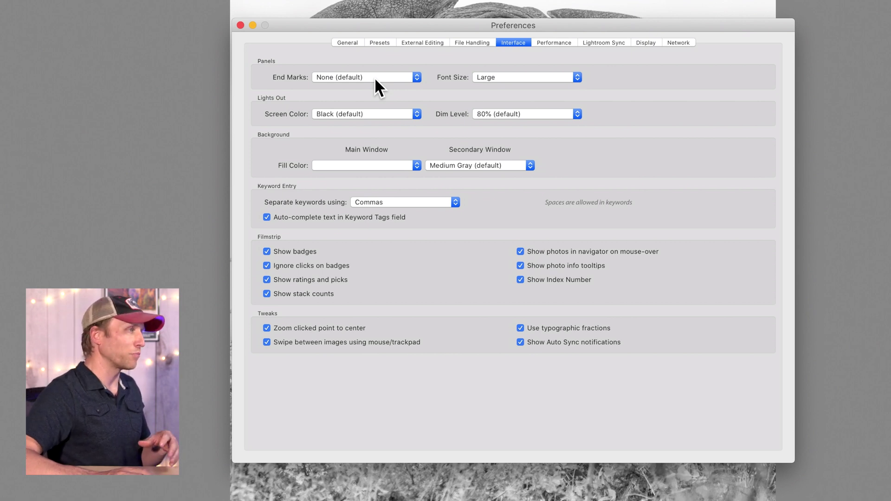
click(374, 78)
click(372, 91)
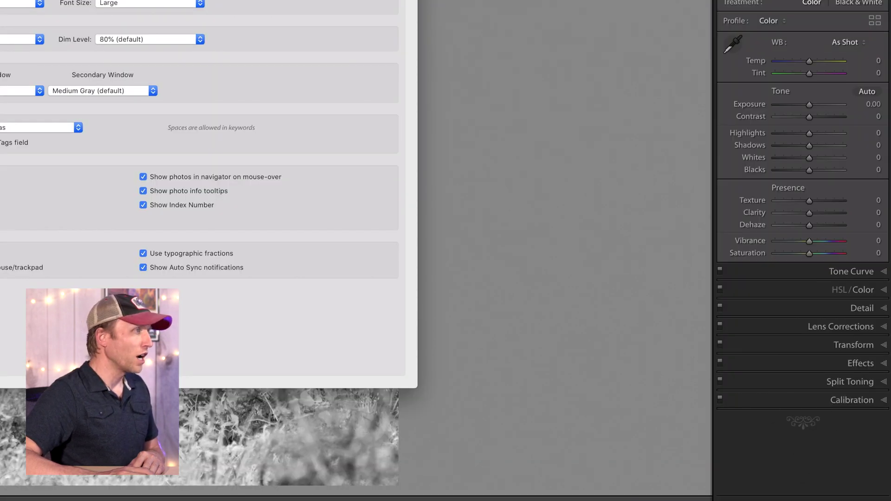
click(342, 80)
click(347, 61)
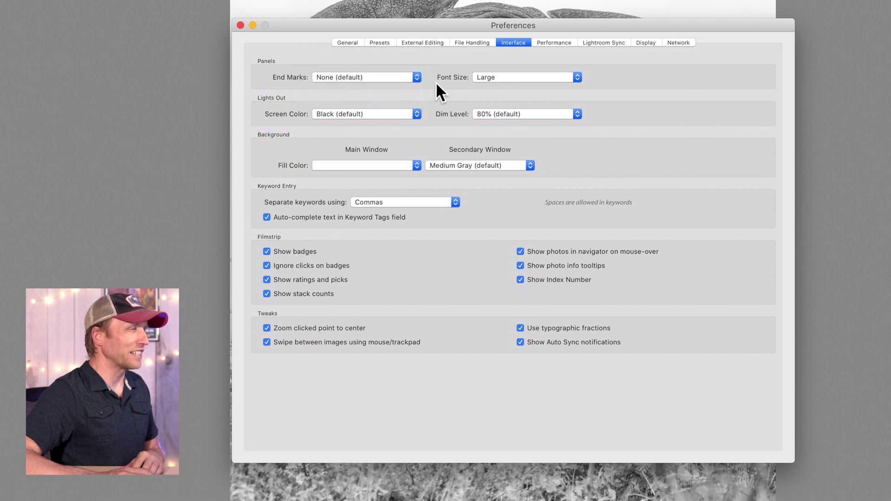
click(503, 78)
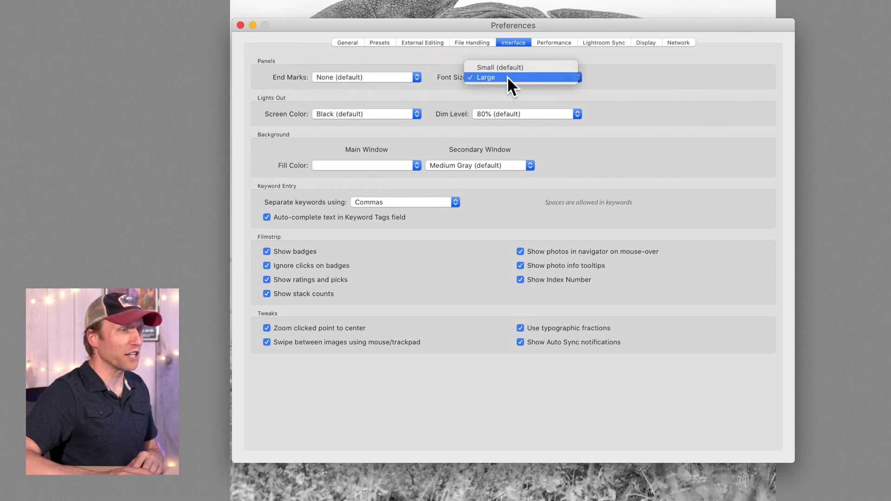
click(506, 78)
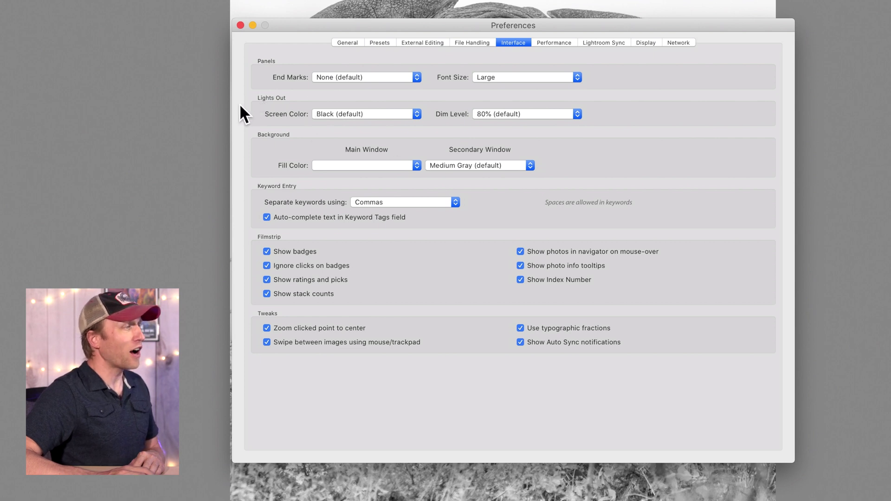
click(358, 122)
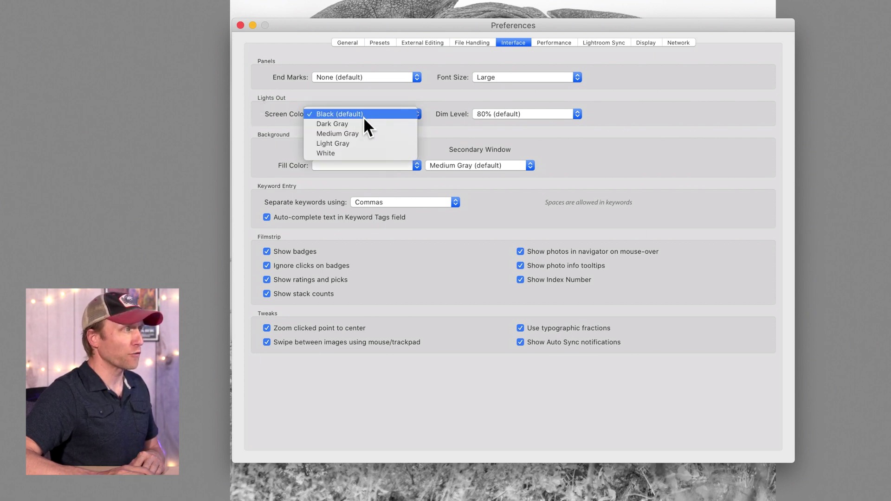
click(371, 114)
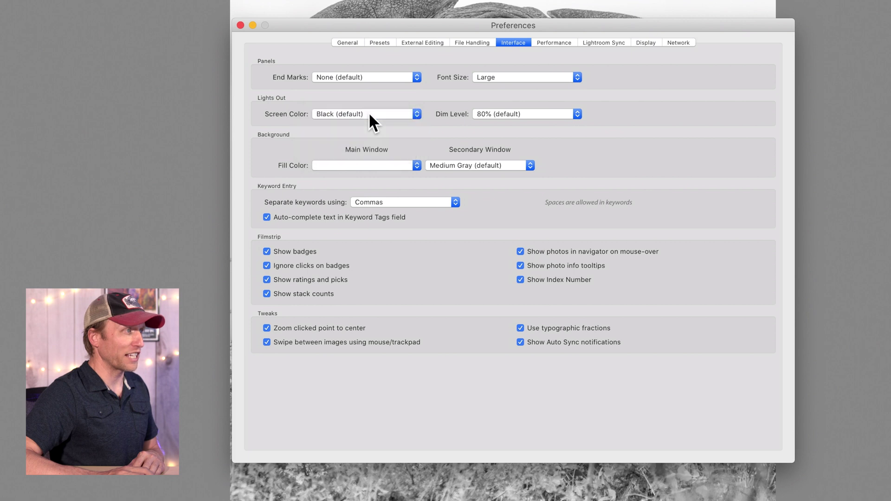
click(561, 114)
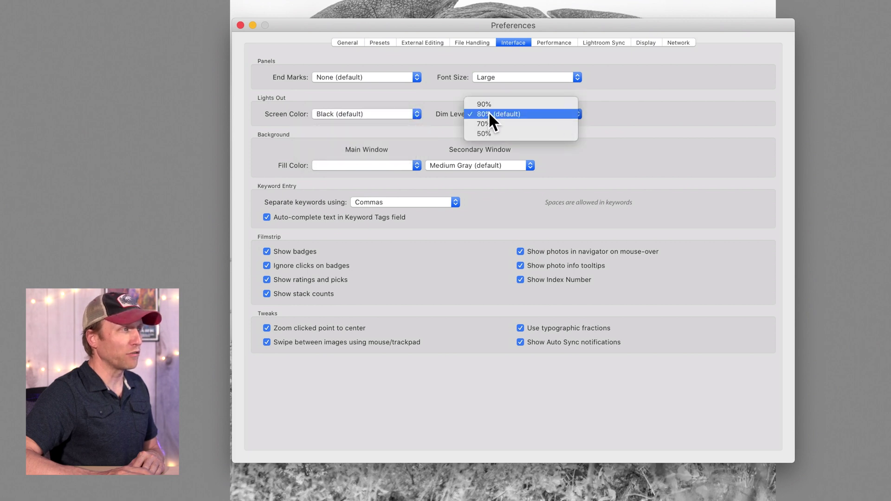
click(561, 114)
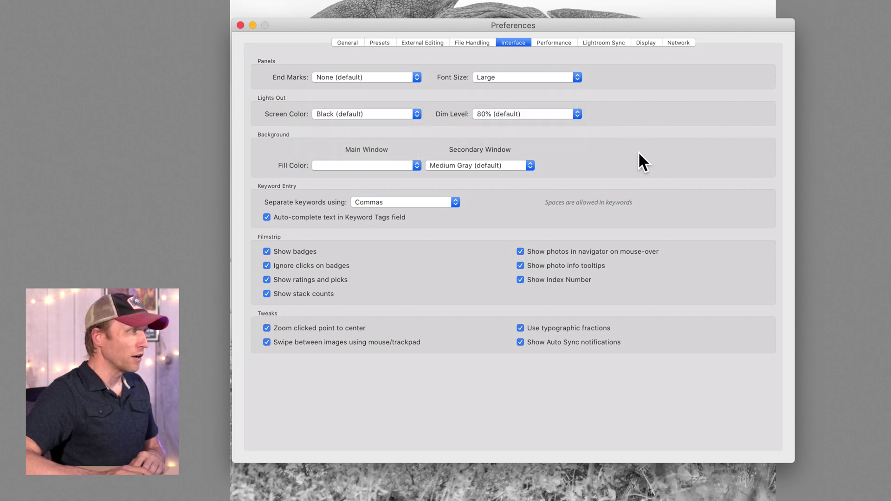
Step: Set the main window fill to Medium Gray, review secondary window fills, then switch the main fill to White
click(339, 166)
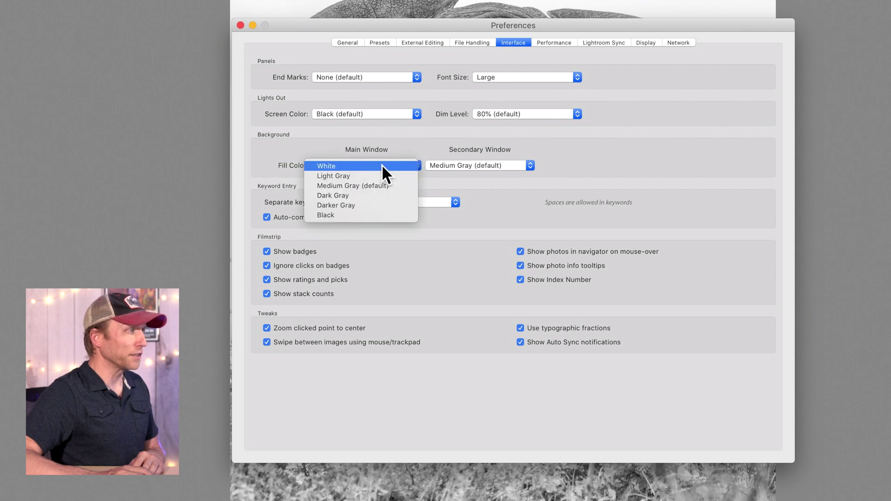
click(342, 186)
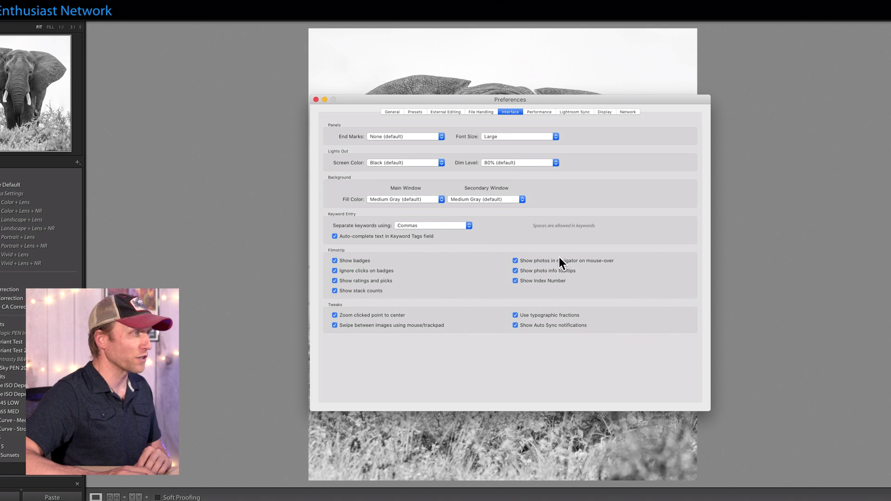
click(511, 199)
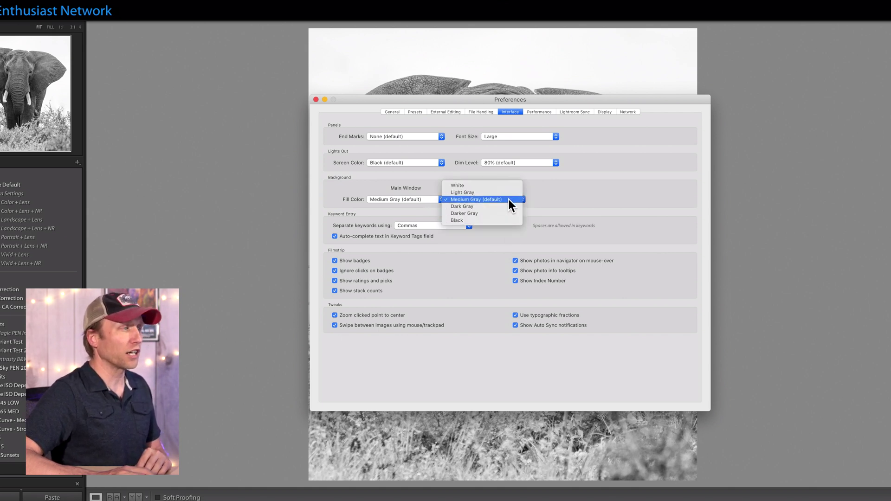
click(558, 196)
click(440, 201)
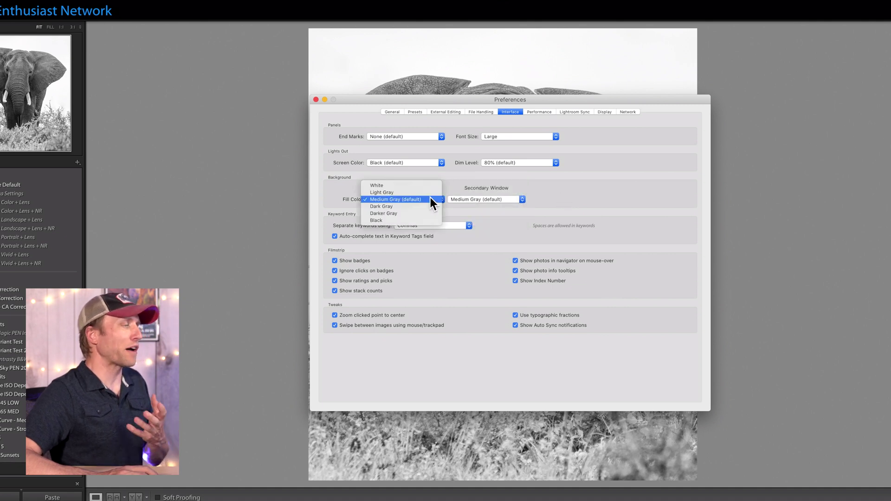
click(404, 187)
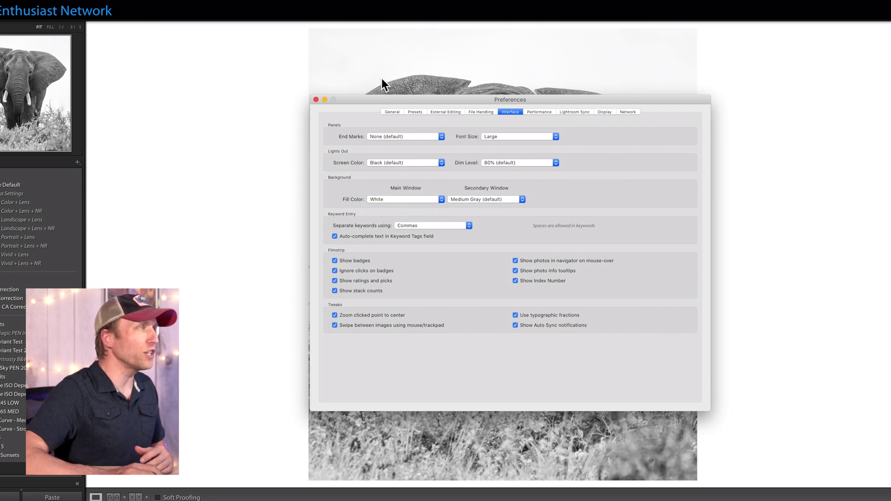
Step: Move Preferences aside, change the main fill to Black, restore Medium Gray, and close
drag(368, 102, 734, 145)
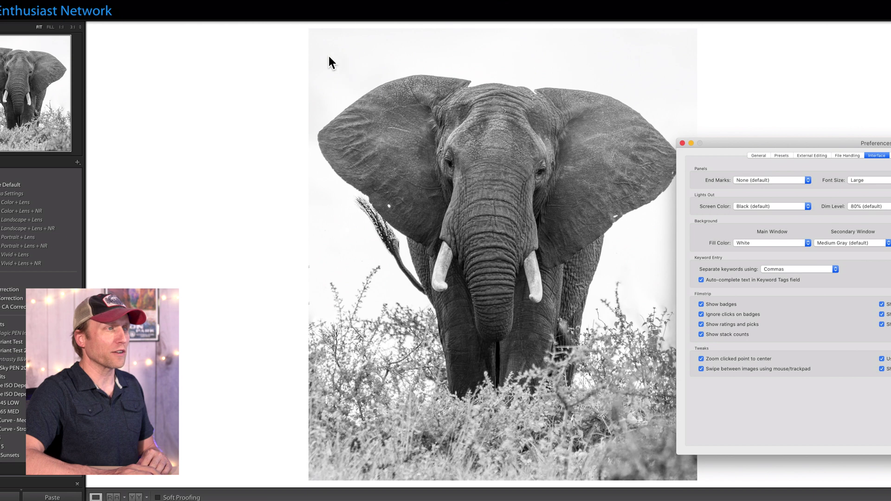
click(792, 242)
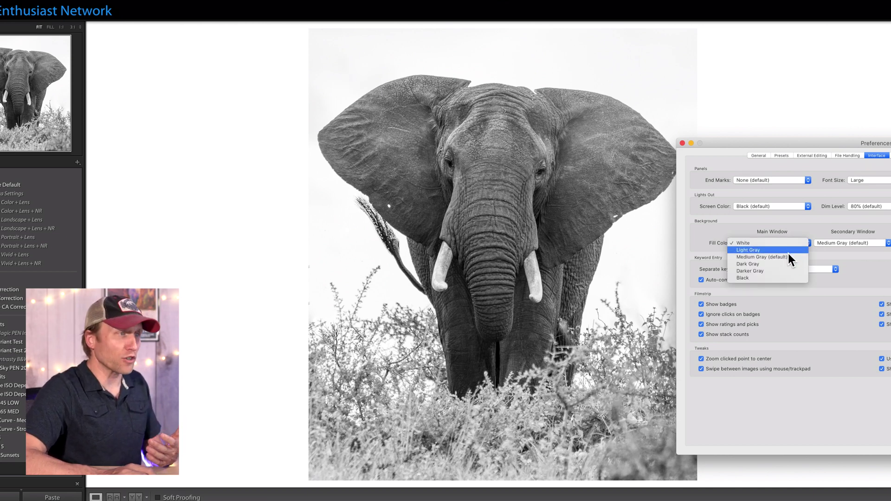
click(781, 277)
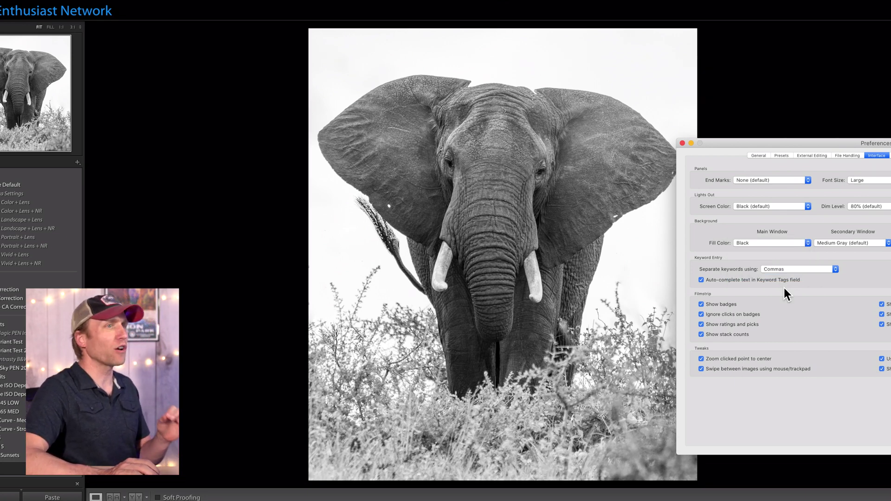
click(774, 243)
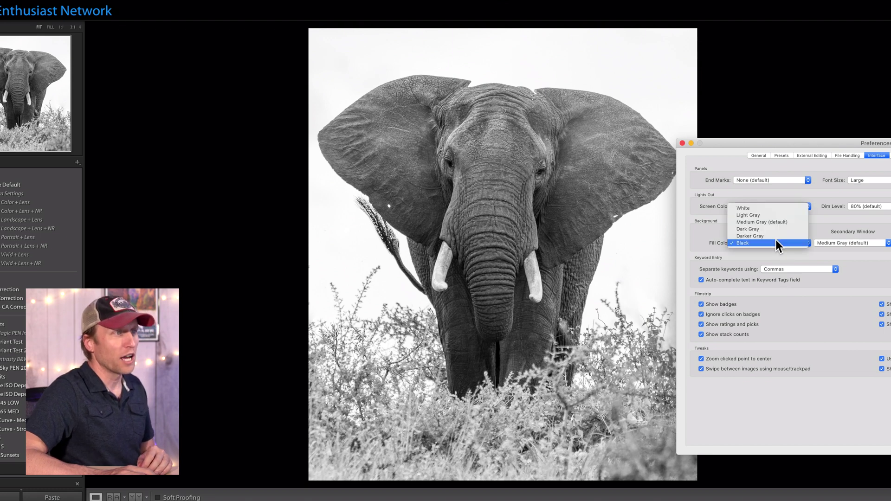
click(776, 224)
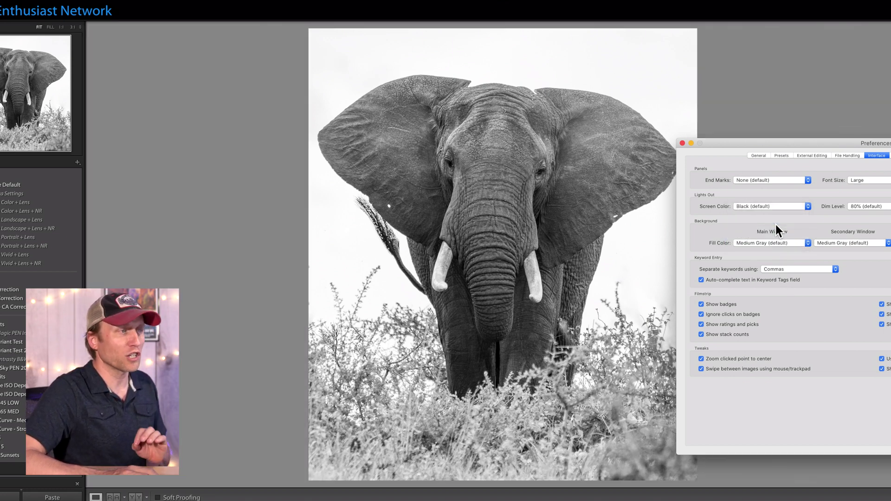
click(774, 242)
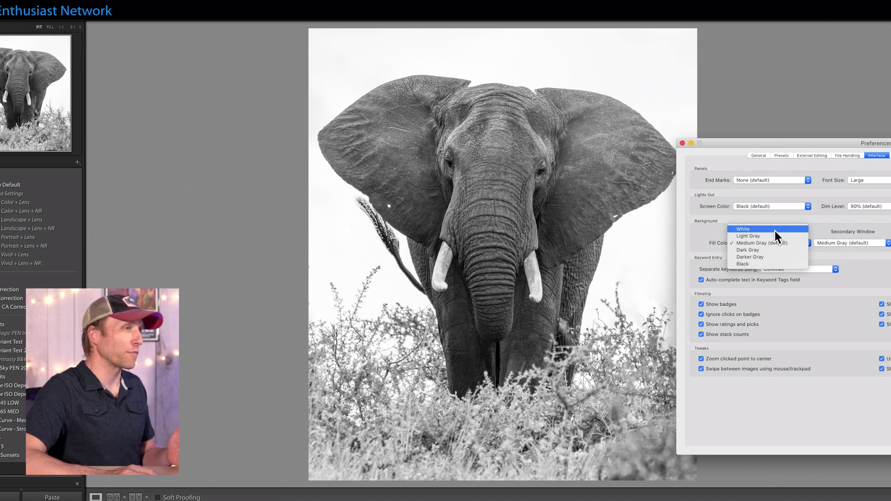
click(768, 242)
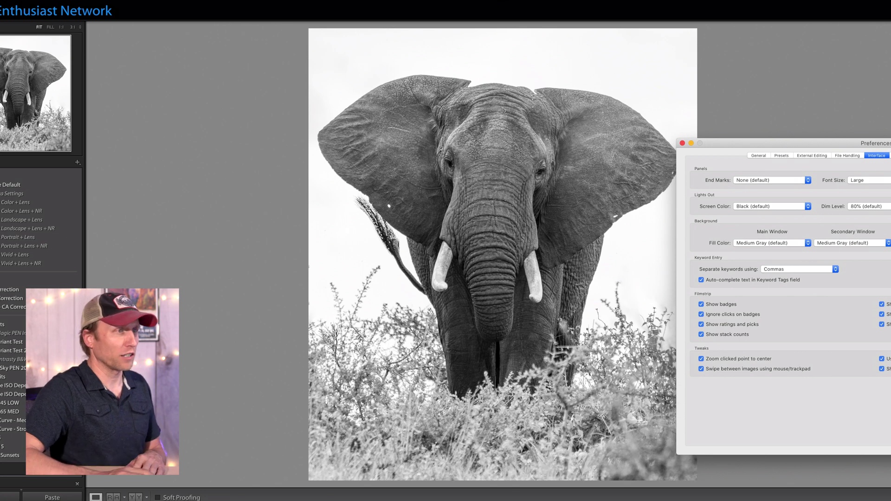
click(681, 144)
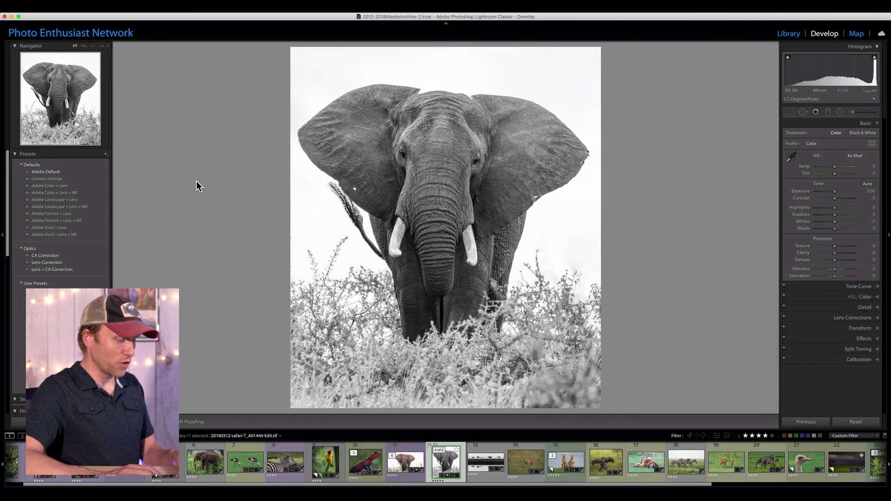
Step: Dim the interface around the elephant photo with L, then restore full brightness
key(l)
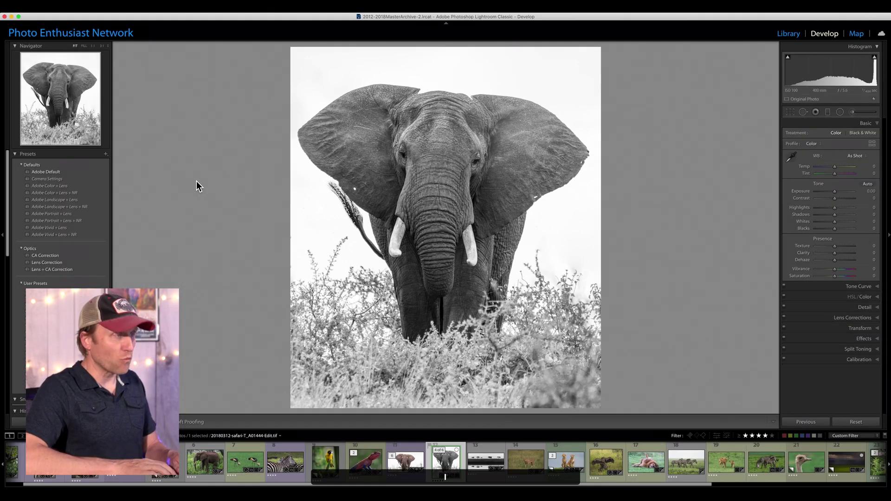
key(l)
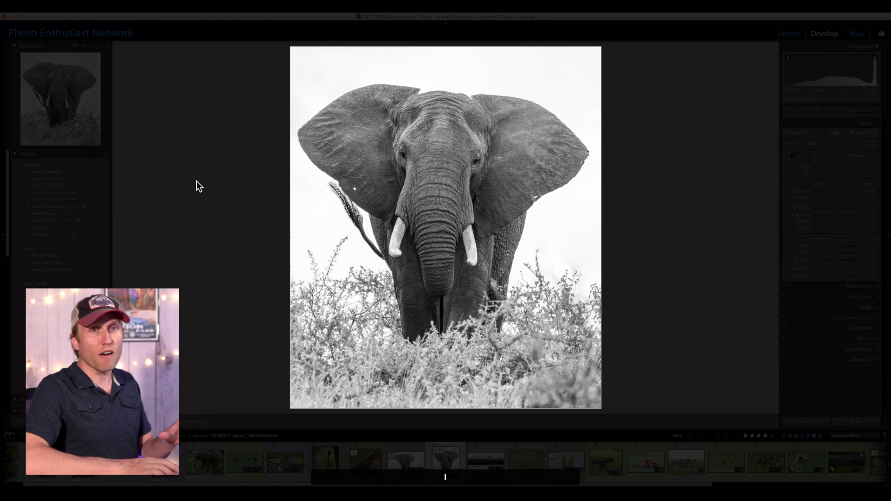
Step: Advance three photos to the rolling lion, then cycle lights-out modes back to normal view
key(Right)
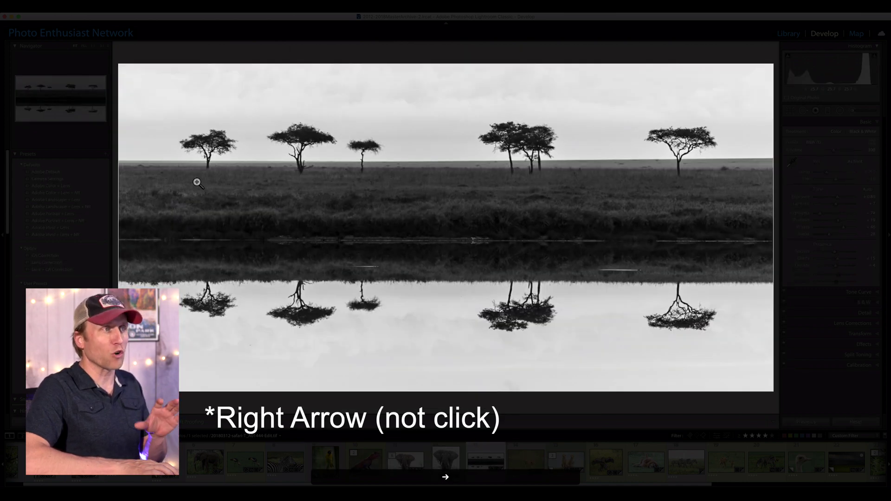
key(Right)
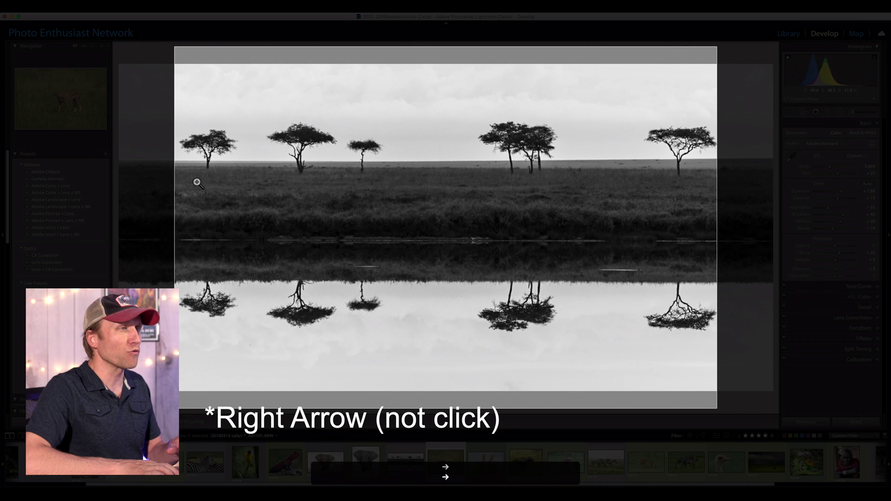
key(Right)
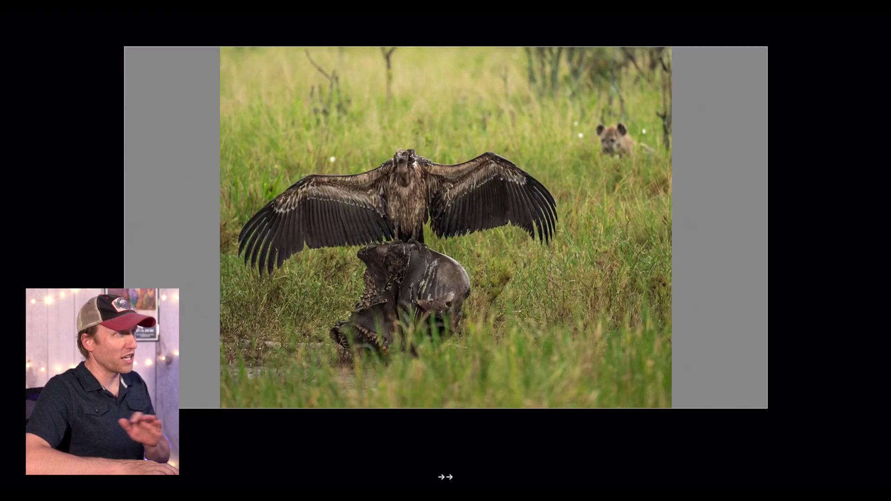
key(l)
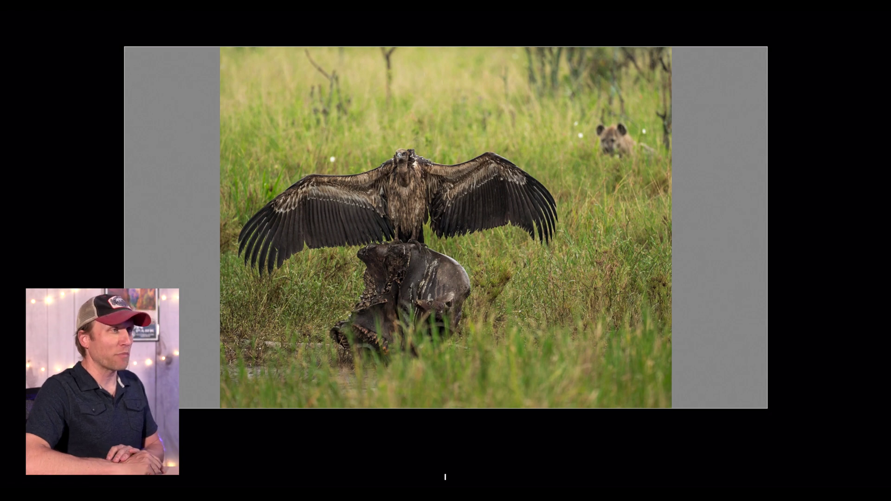
key(l)
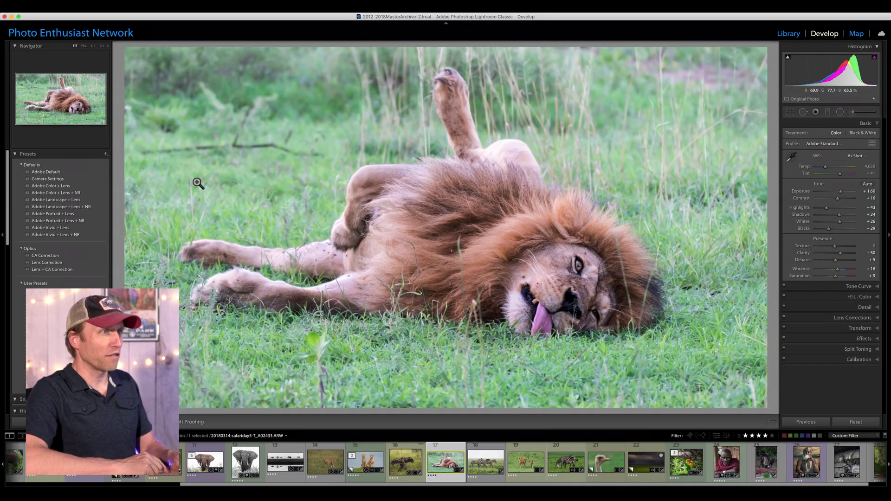